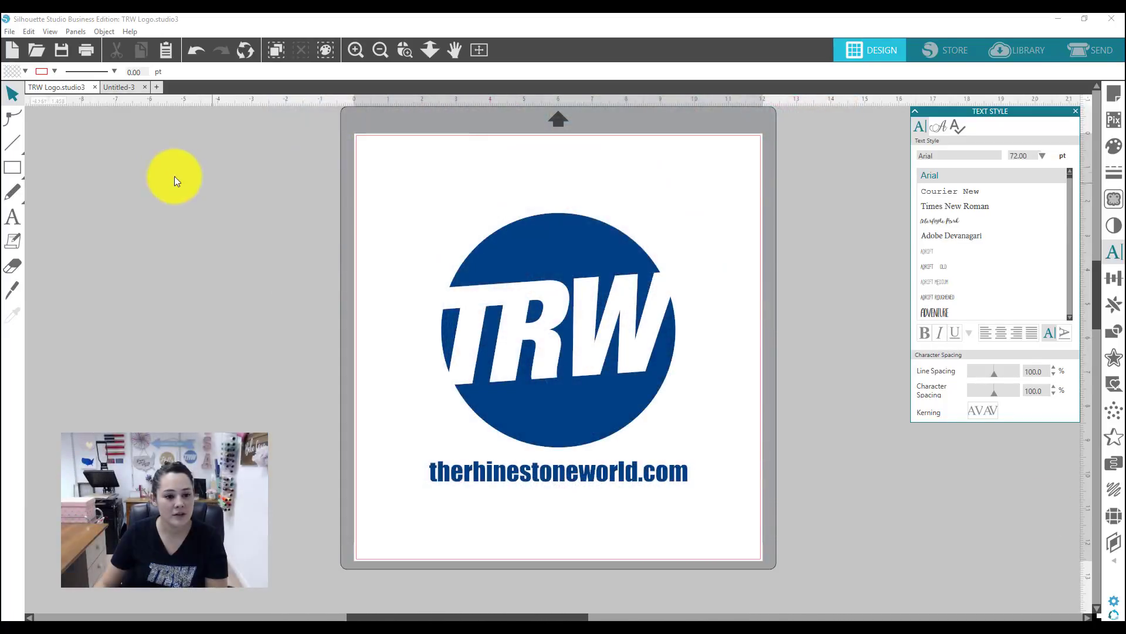
Step: Bring up the Untitled-3 design, and in the browser check the font point sizes on the TRW 2700 B Rhinestone TTF product page
{"action": "left_click", "coordinate": [118, 91]}
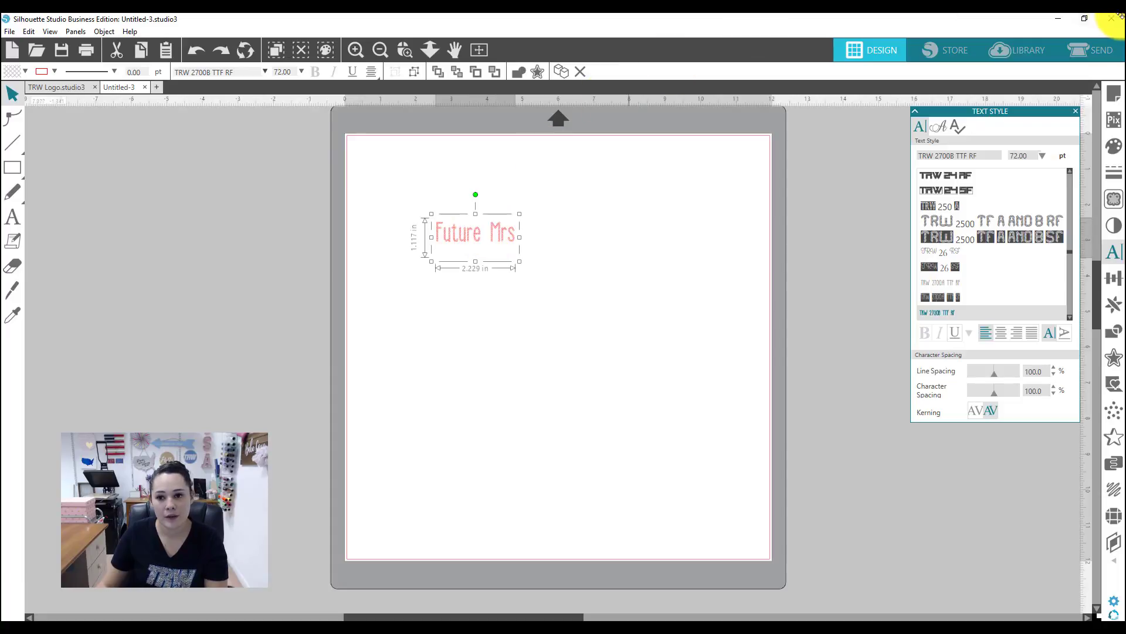
{"action": "left_click", "coordinate": [1058, 19]}
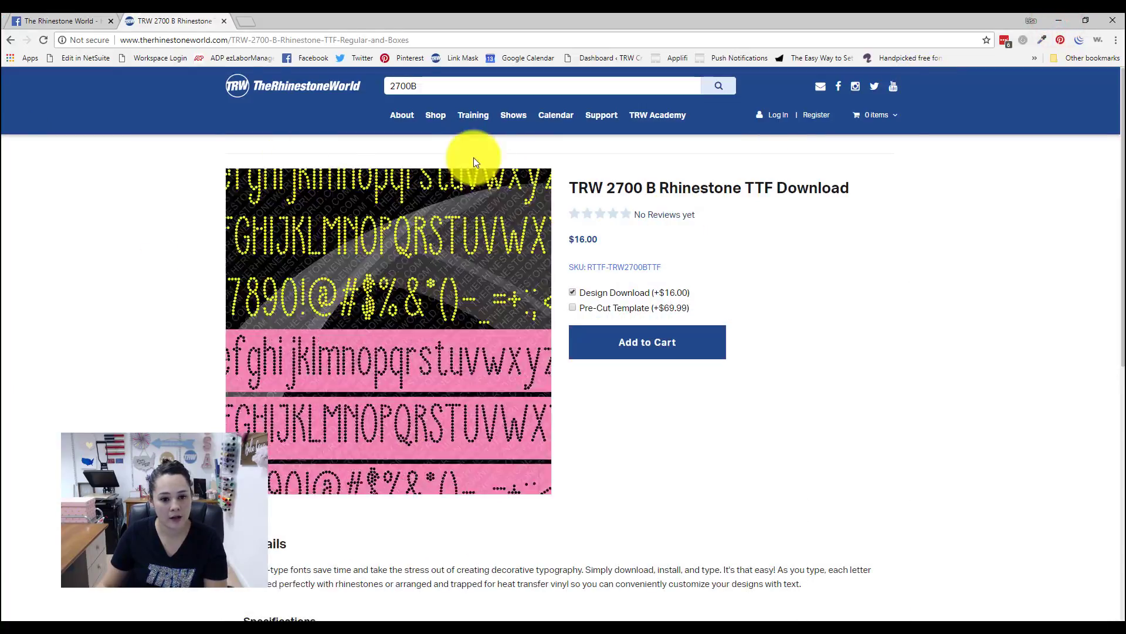
{"action": "left_click_drag", "start_coordinate": [568, 186], "coordinate": [842, 186]}
{"action": "left_click", "coordinate": [917, 213]}
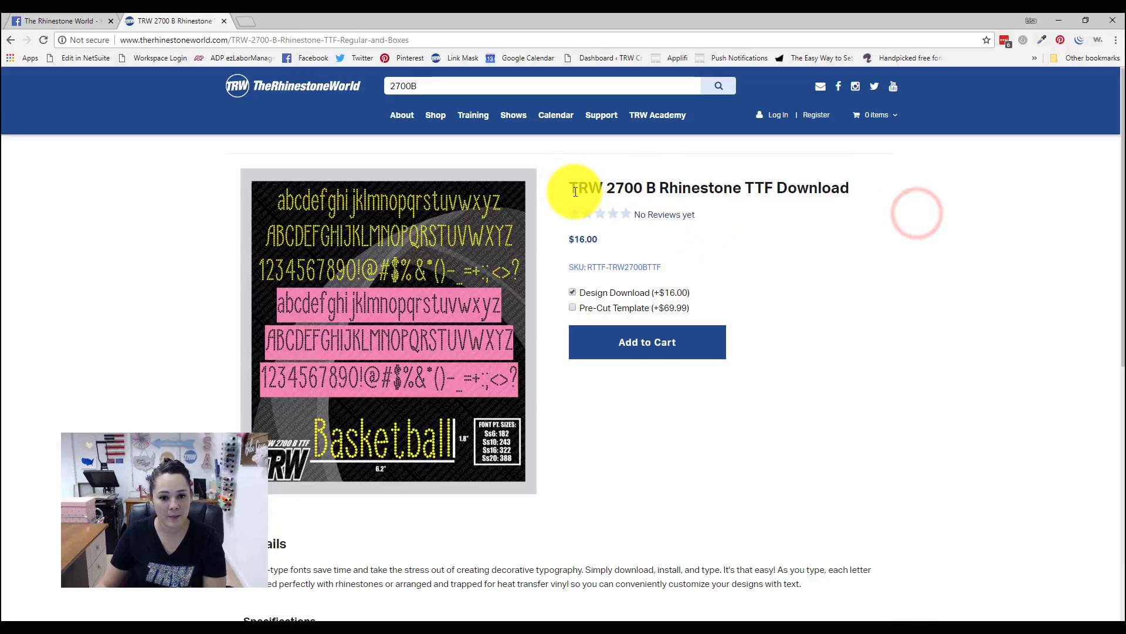
{"action": "left_click_drag", "start_coordinate": [573, 186], "coordinate": [743, 187]}
{"action": "left_click", "coordinate": [857, 276]}
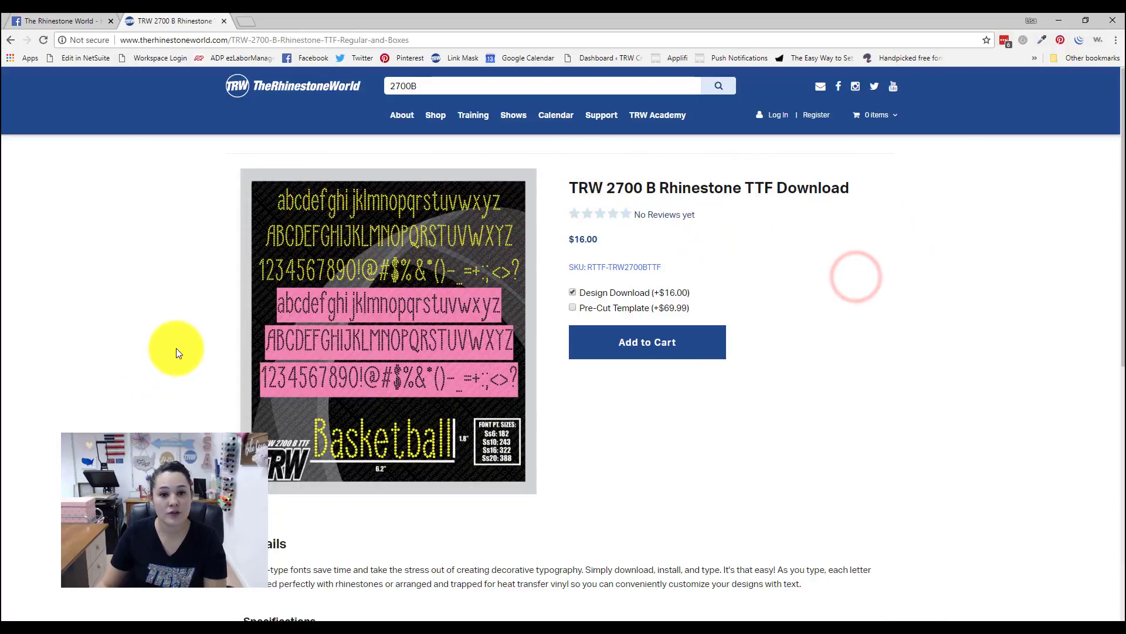
{"action": "scroll", "coordinate": [175, 347], "scroll_direction": "down", "scroll_amount": 4}
{"action": "scroll", "coordinate": [182, 343], "scroll_direction": "down", "scroll_amount": 2}
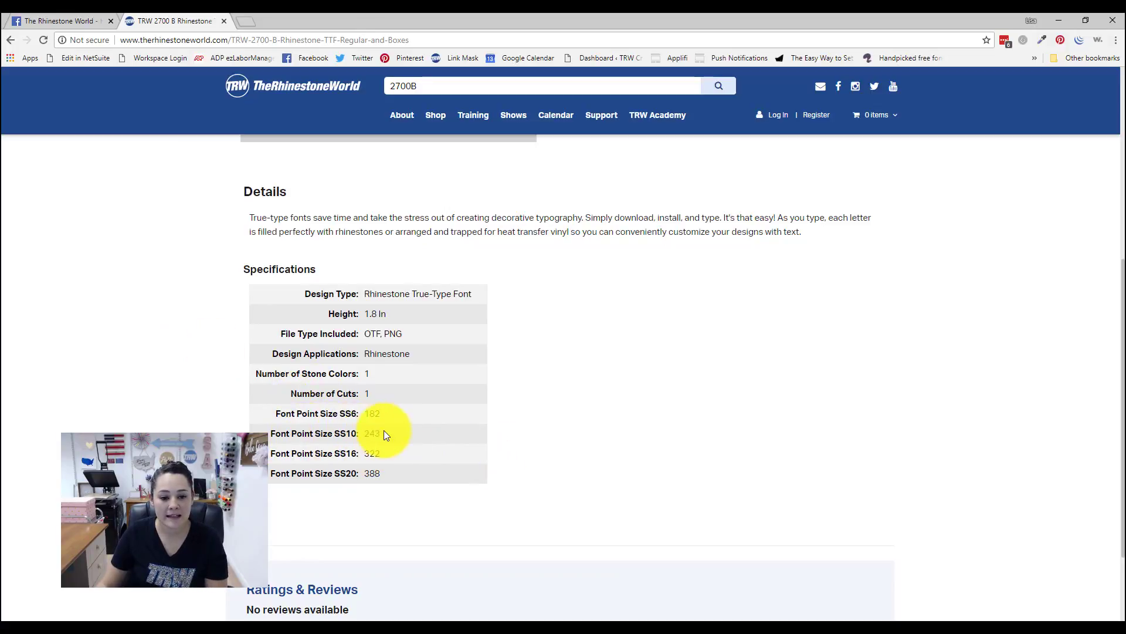
Step: Switch back to Silhouette Studio and set the "Future Mrs" text size to 243 pt
{"action": "mouse_move", "coordinate": [448, 620]}
{"action": "left_click", "coordinate": [449, 588]}
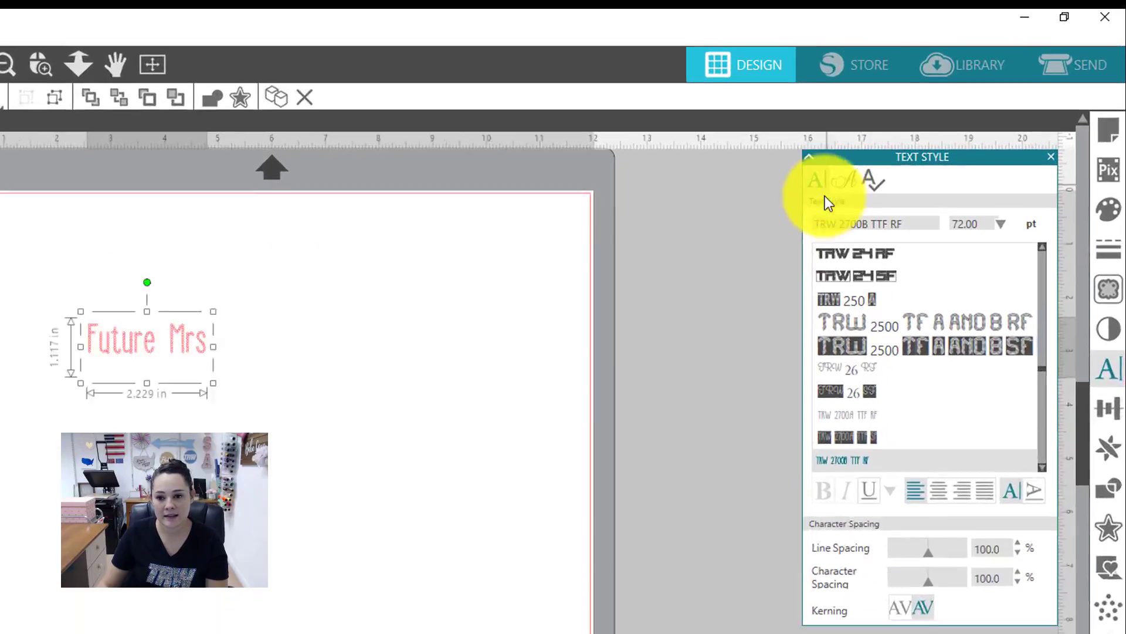
{"action": "left_click", "coordinate": [976, 223]}
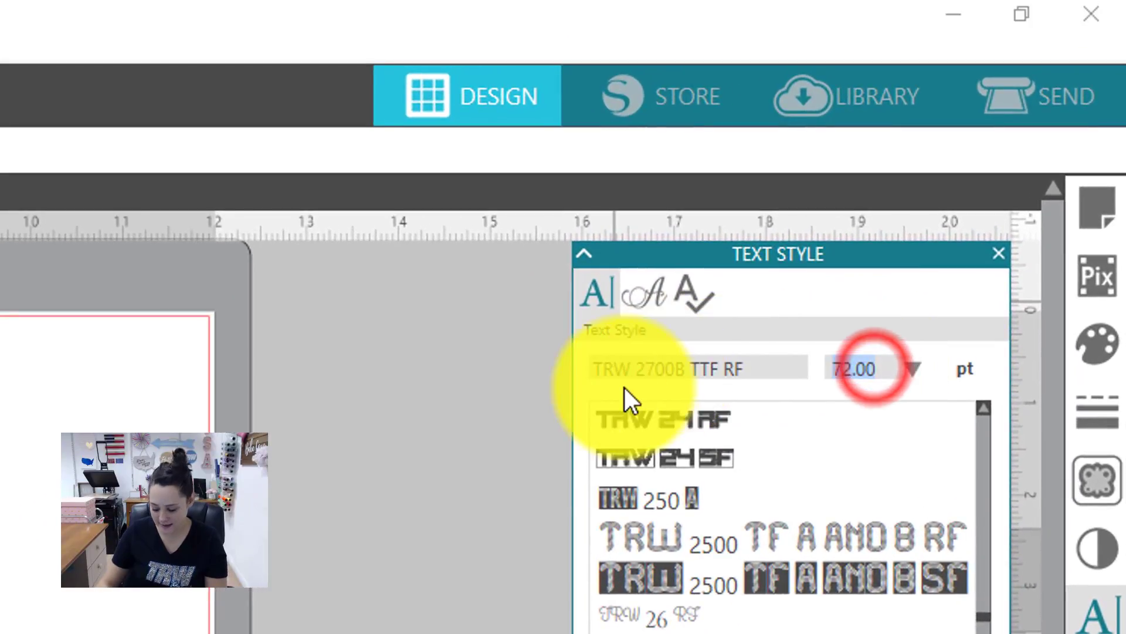
{"action": "type", "text": "243"}
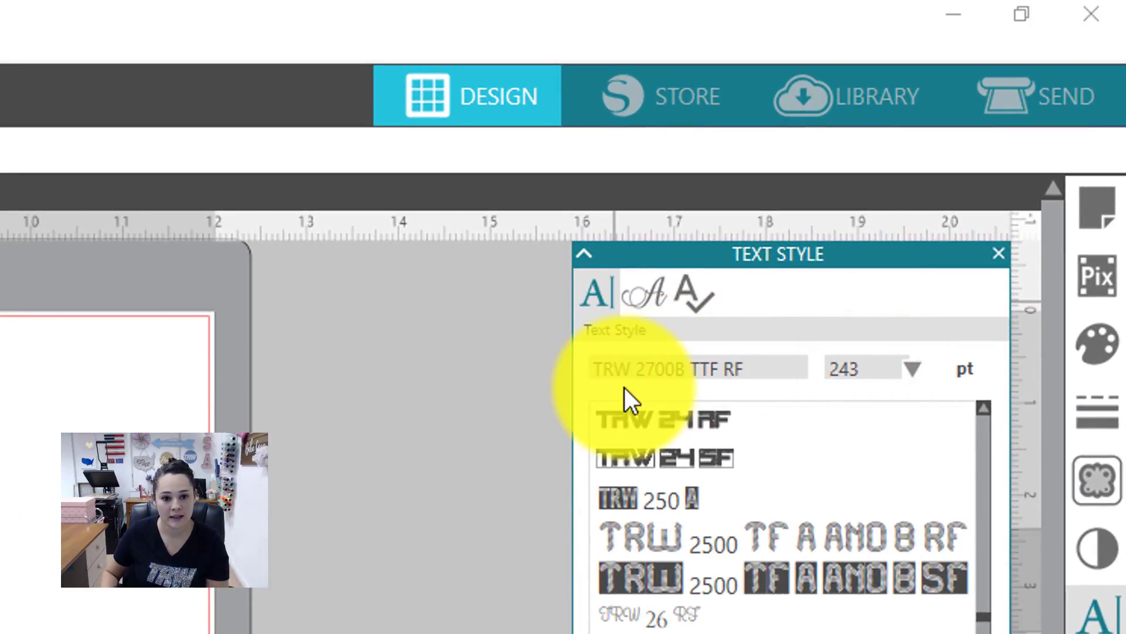
{"action": "key", "text": "Return"}
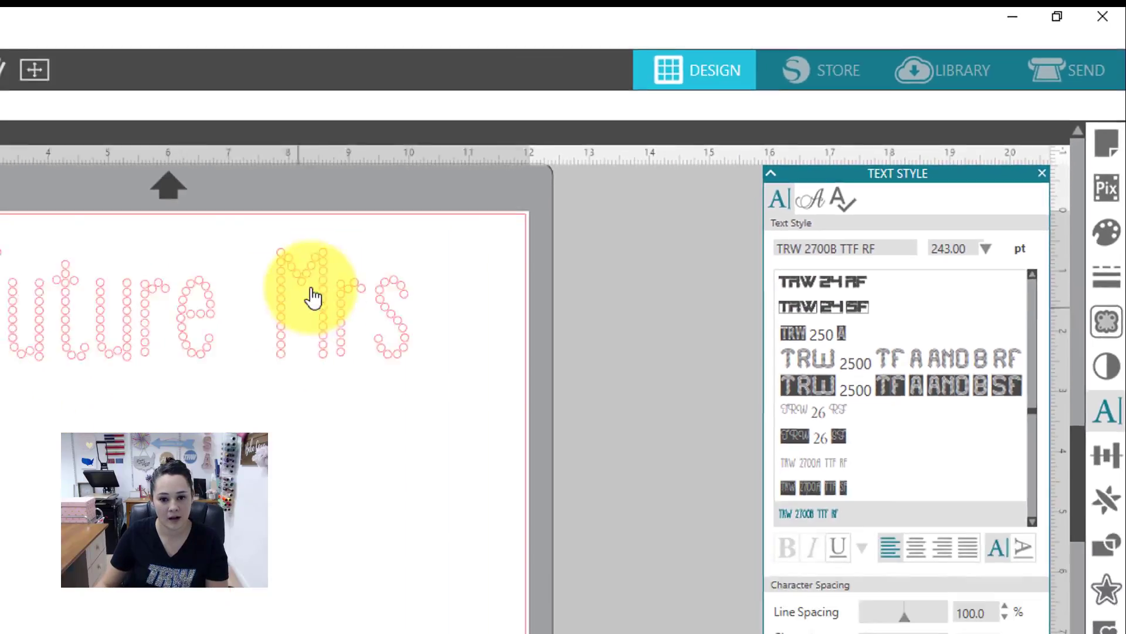
Step: Move the "Future Mrs" text fully onto the page, closer to its upper-left corner
{"action": "left_click", "coordinate": [626, 174]}
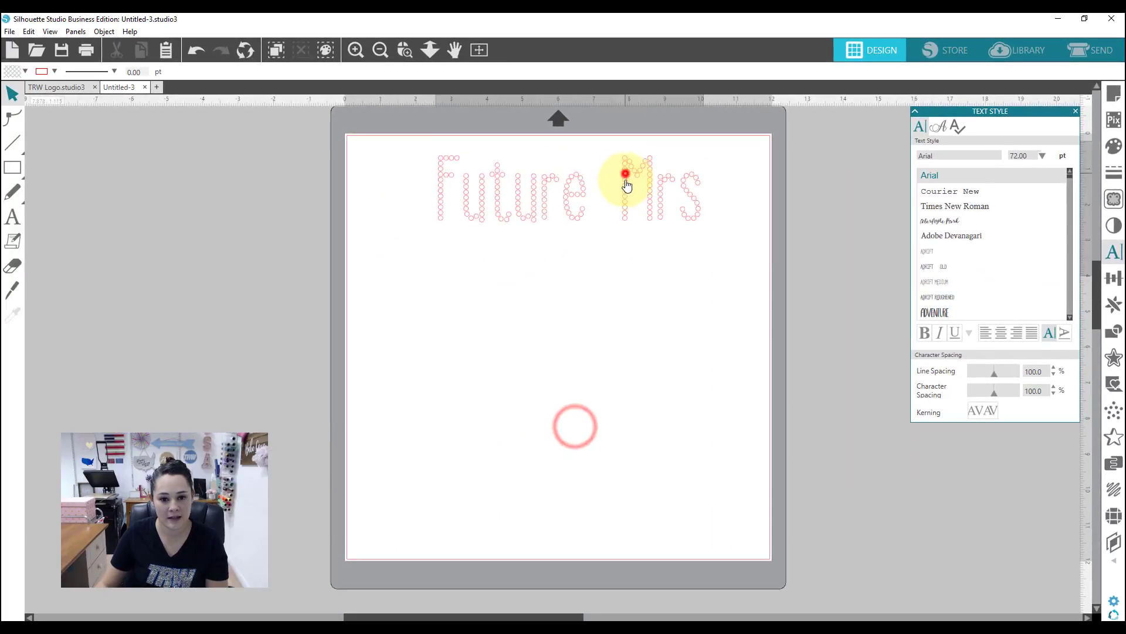
{"action": "left_click_drag", "start_coordinate": [625, 180], "coordinate": [568, 188]}
{"action": "left_click", "coordinate": [560, 324]}
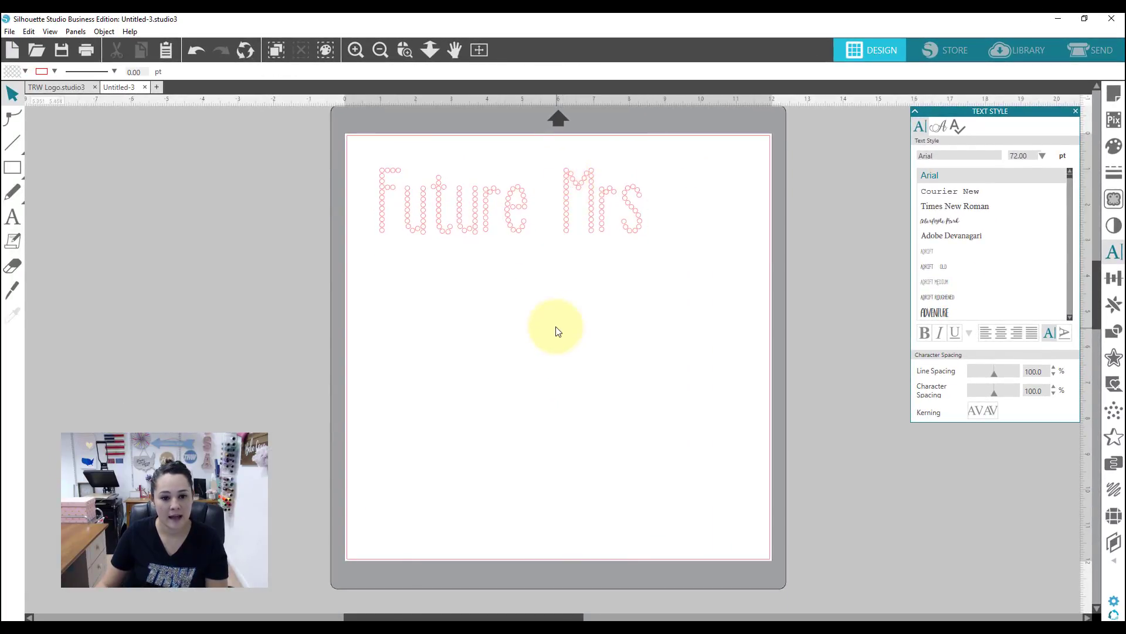
Step: Draw a rectangle about 7.98 by 2.55 in around the text and move both closer to the page's upper-left corner
{"action": "left_click", "coordinate": [37, 167]}
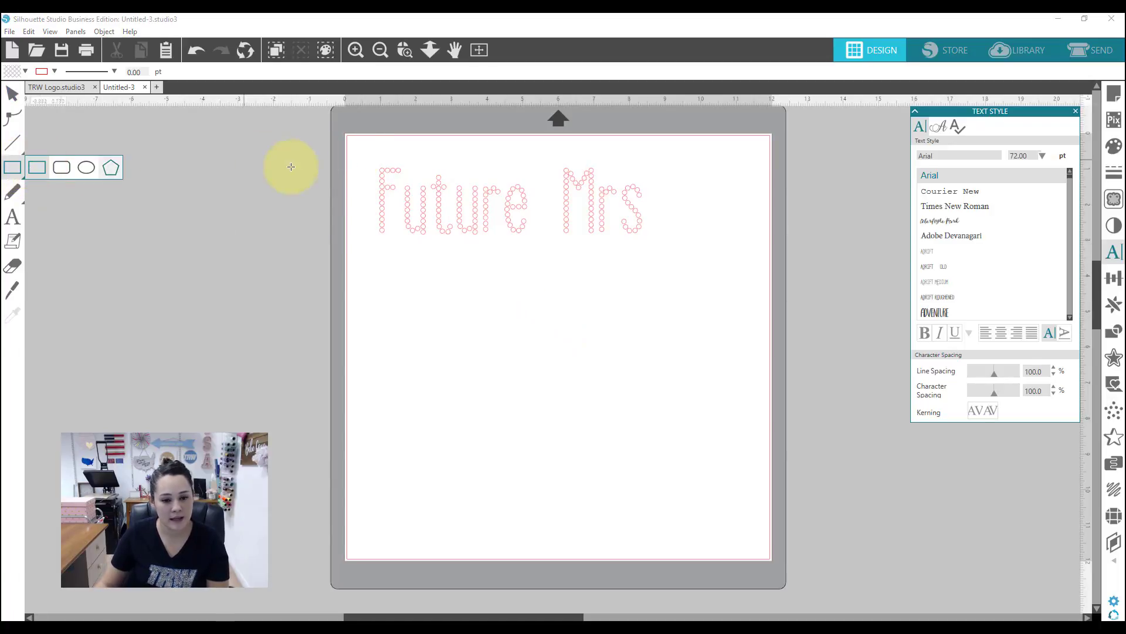
{"action": "left_click_drag", "start_coordinate": [370, 154], "coordinate": [655, 244]}
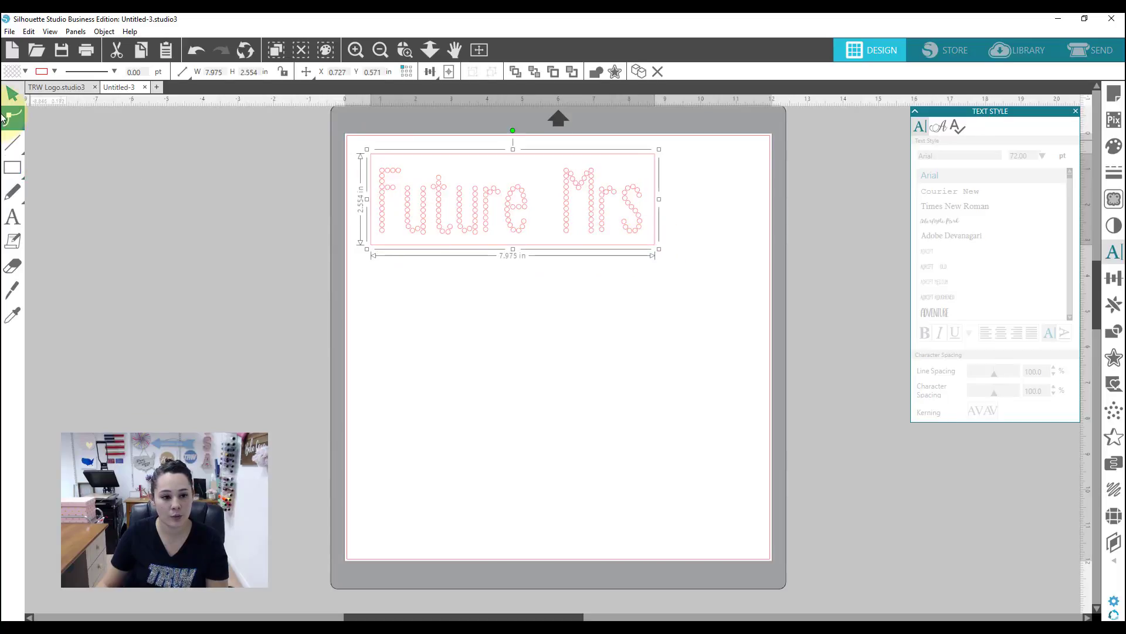
{"action": "left_click", "coordinate": [306, 152]}
{"action": "left_click_drag", "start_coordinate": [303, 145], "coordinate": [457, 217]}
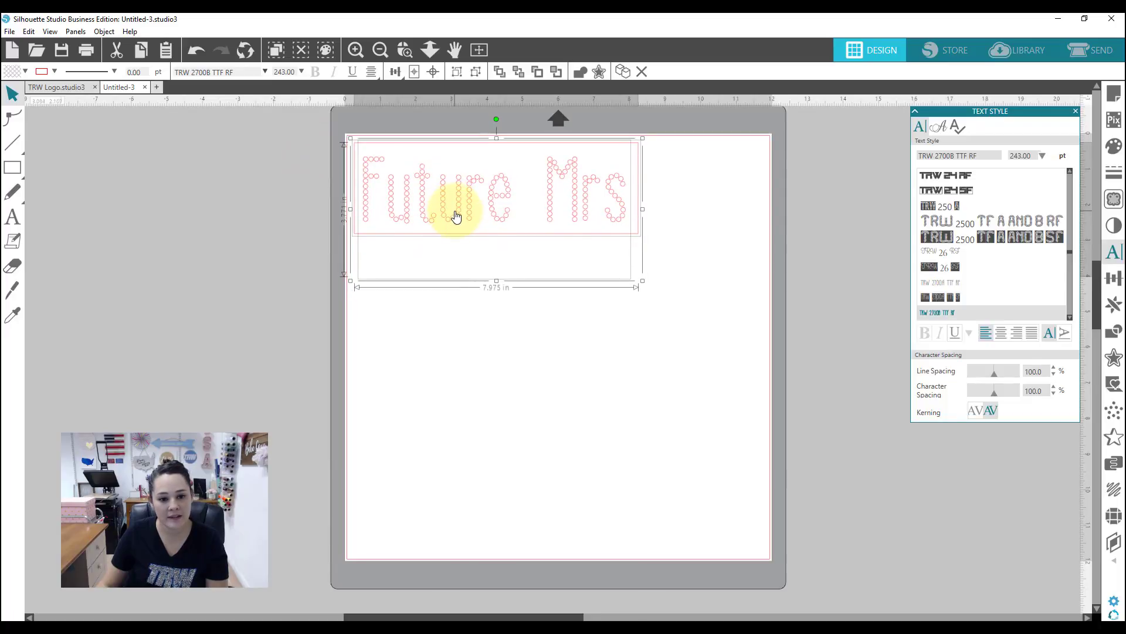
{"action": "left_click", "coordinate": [515, 334]}
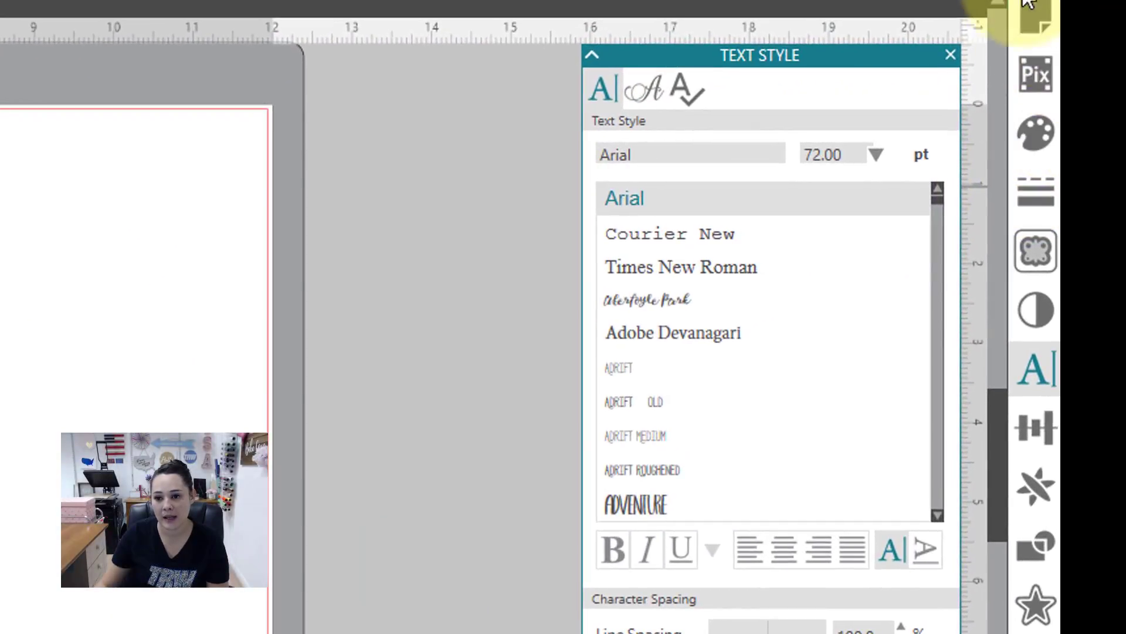
Step: Set the page's cutting mat to None and reposition the framed text inside the cut border
{"action": "left_click", "coordinate": [1096, 76]}
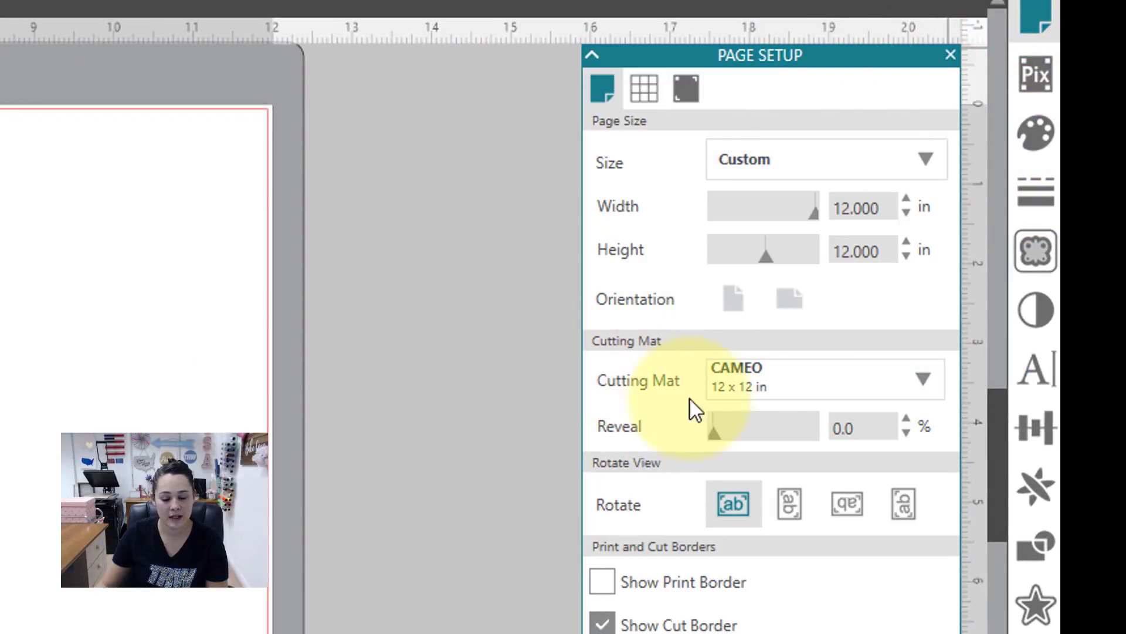
{"action": "left_click", "coordinate": [800, 384]}
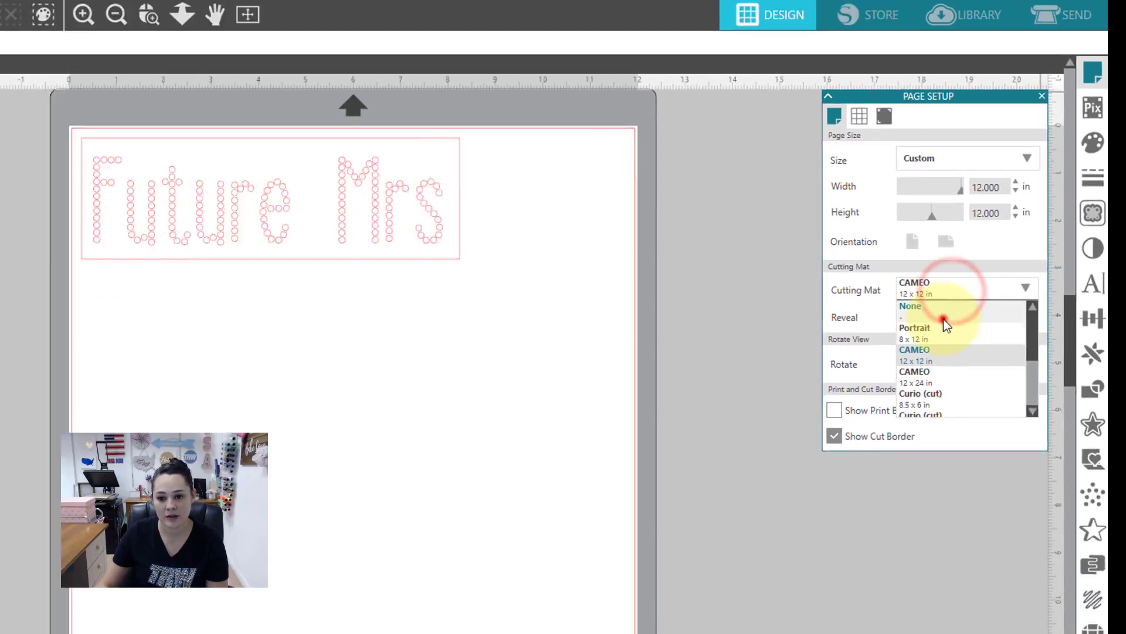
{"action": "left_click", "coordinate": [784, 414]}
{"action": "left_click_drag", "start_coordinate": [289, 168], "coordinate": [443, 214]}
{"action": "left_click", "coordinate": [592, 391]}
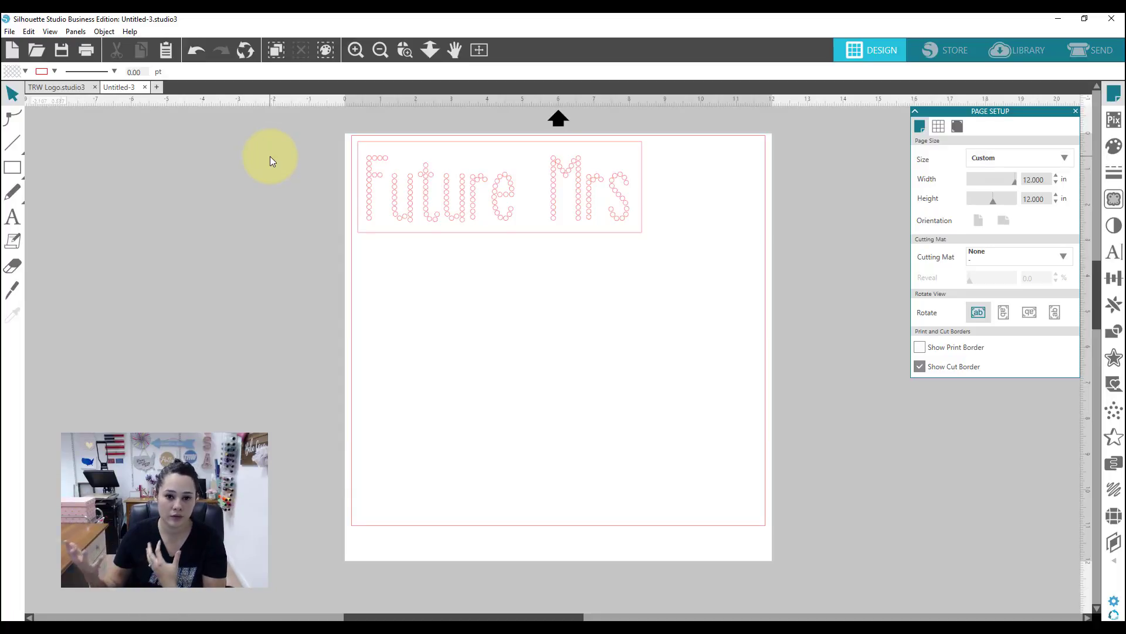
Step: Prepare the design for sending by selecting everything and assigning the Cut line type
{"action": "left_click", "coordinate": [1089, 48]}
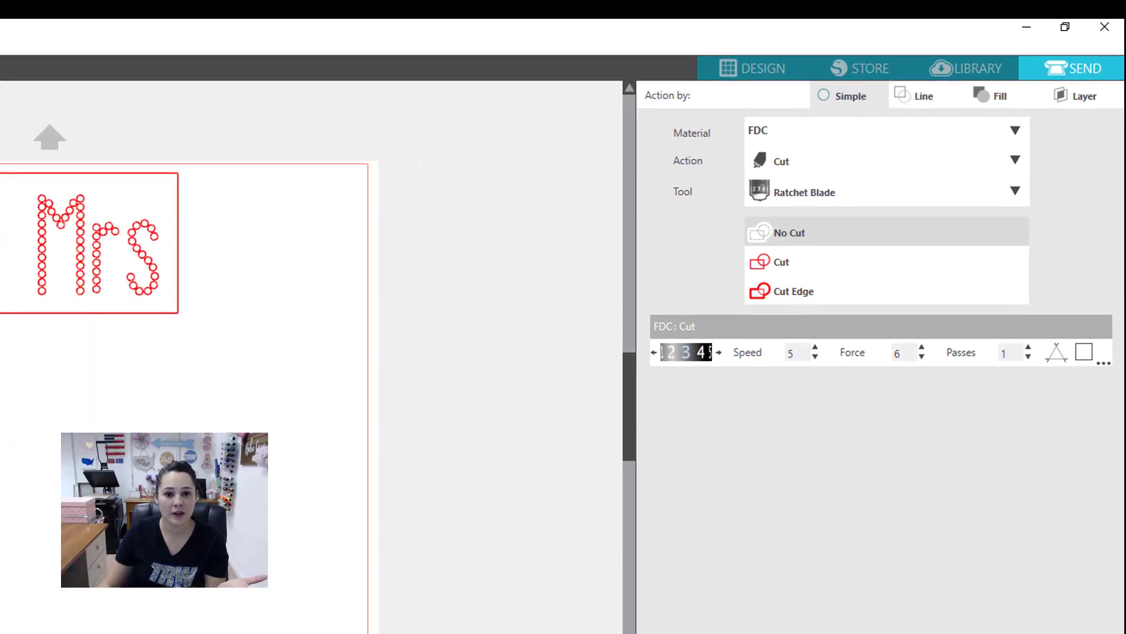
{"action": "key", "text": "ctrl+a"}
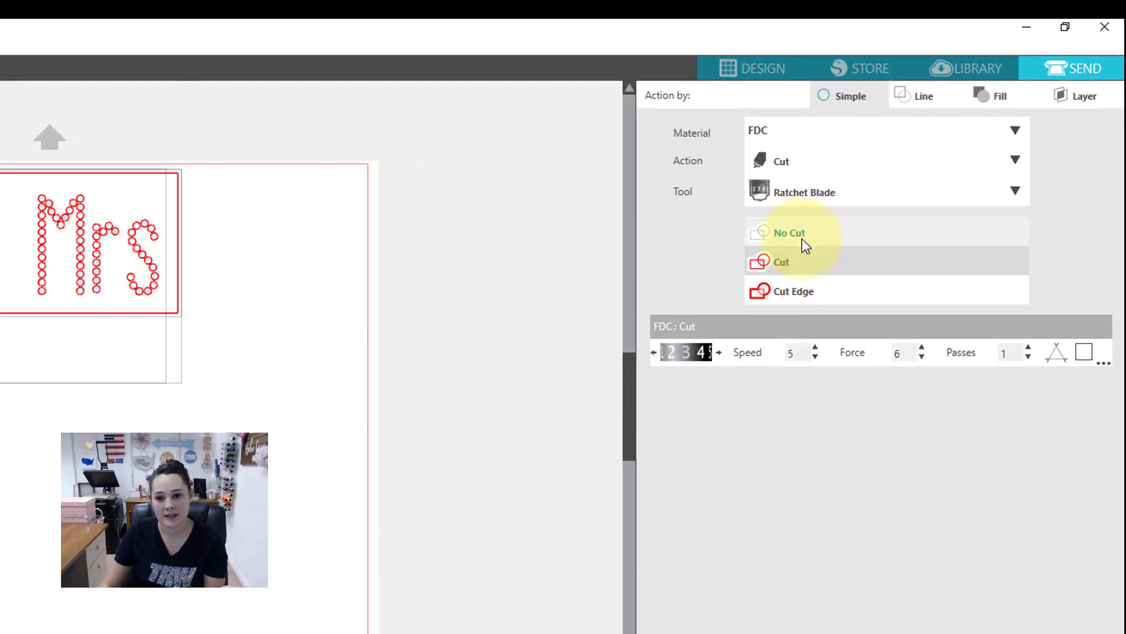
{"action": "left_click", "coordinate": [776, 262]}
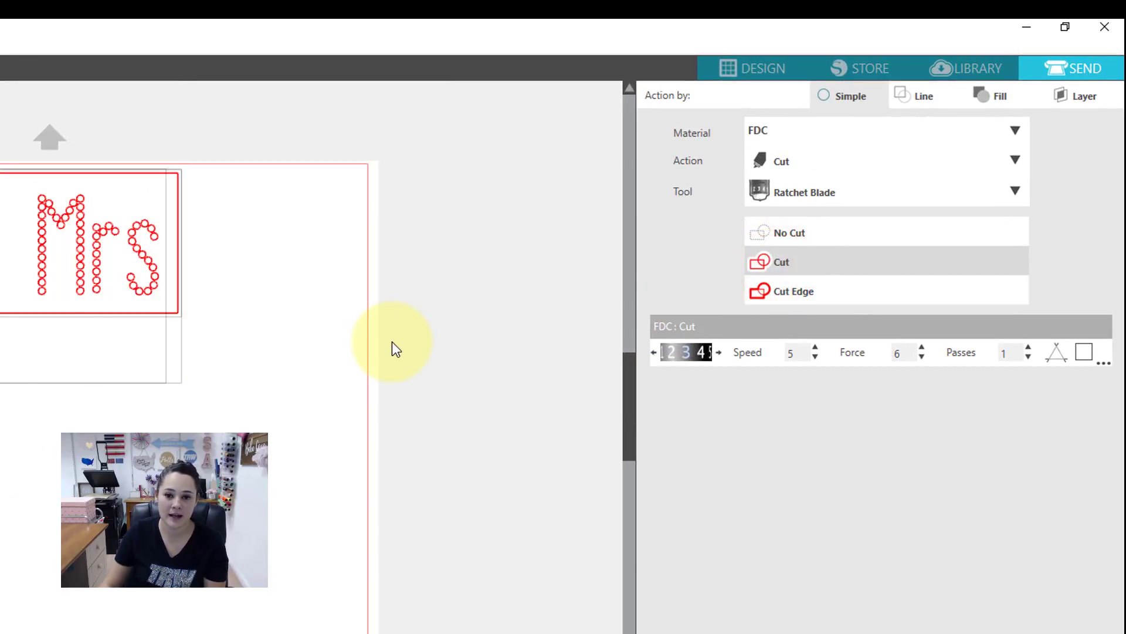
Step: Choose the user-defined MagicFlock material for the cut
{"action": "left_click", "coordinate": [1018, 131]}
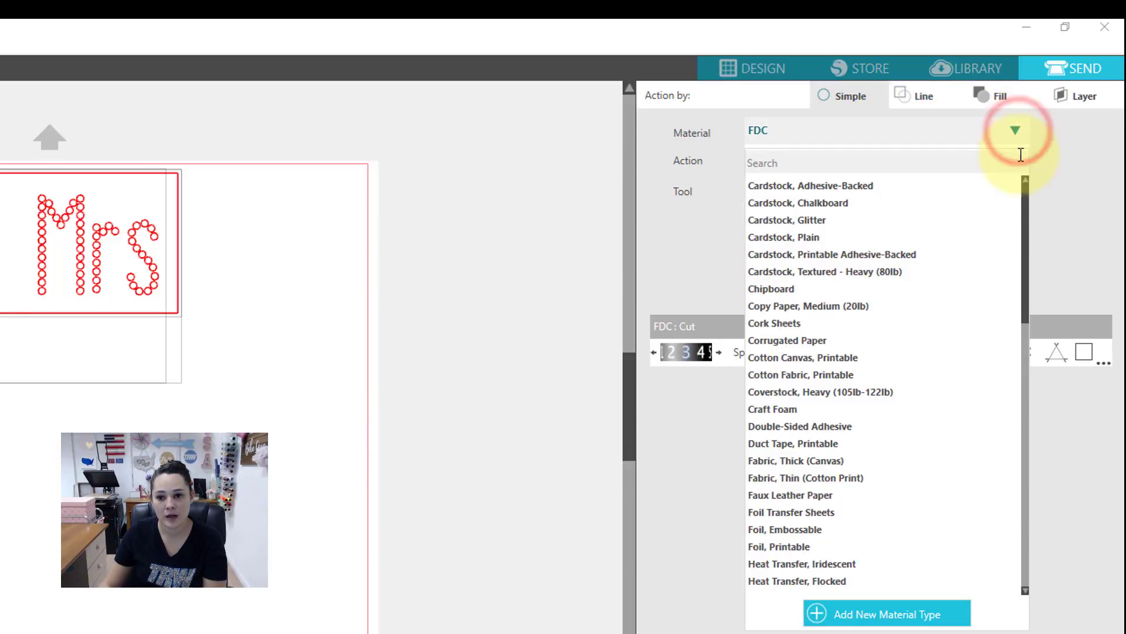
{"action": "left_click_drag", "start_coordinate": [1023, 213], "coordinate": [1026, 526]}
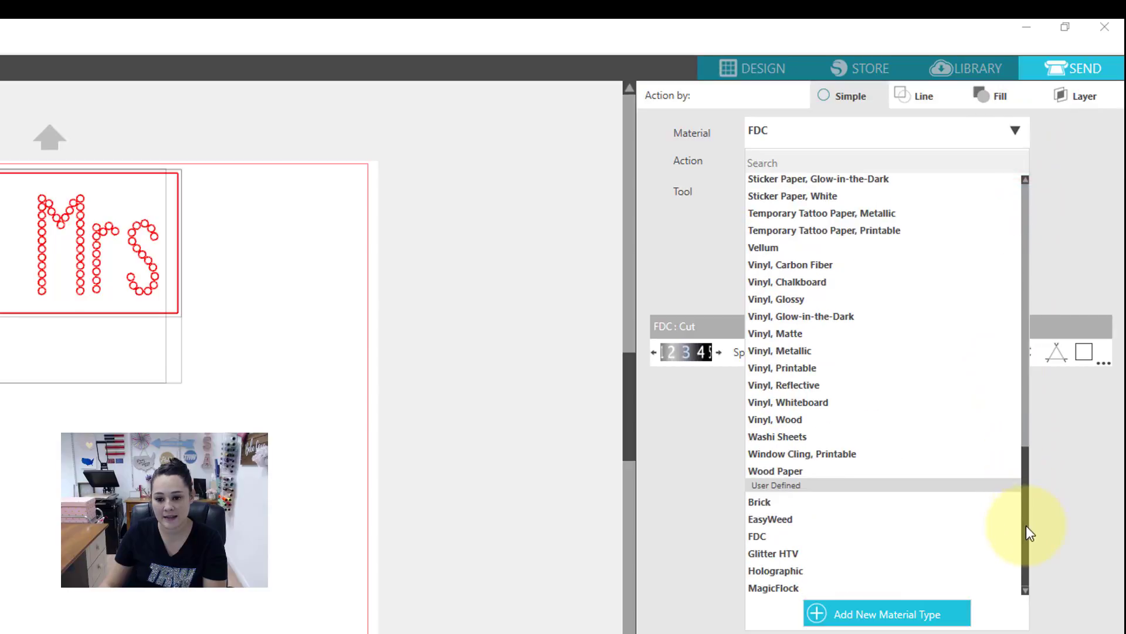
{"action": "left_click", "coordinate": [765, 589]}
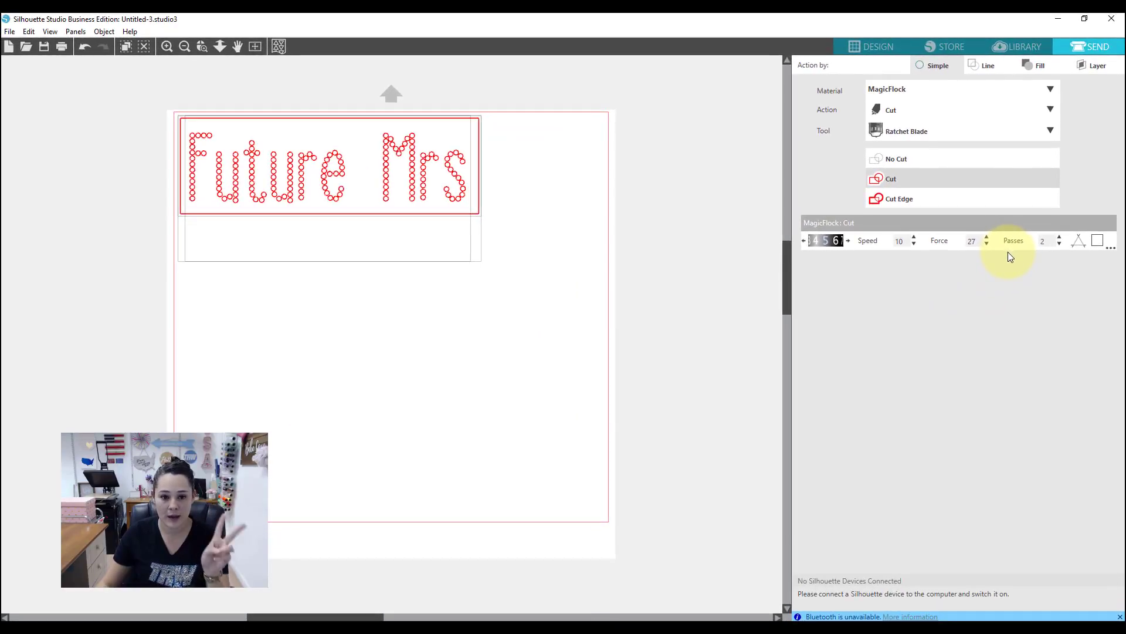
Step: In the browser, open The Rhinestone World's Cutting Specs and Recommended Cut Settings document and check the Silhouette page for Magic Flock
{"action": "left_click", "coordinate": [1058, 18]}
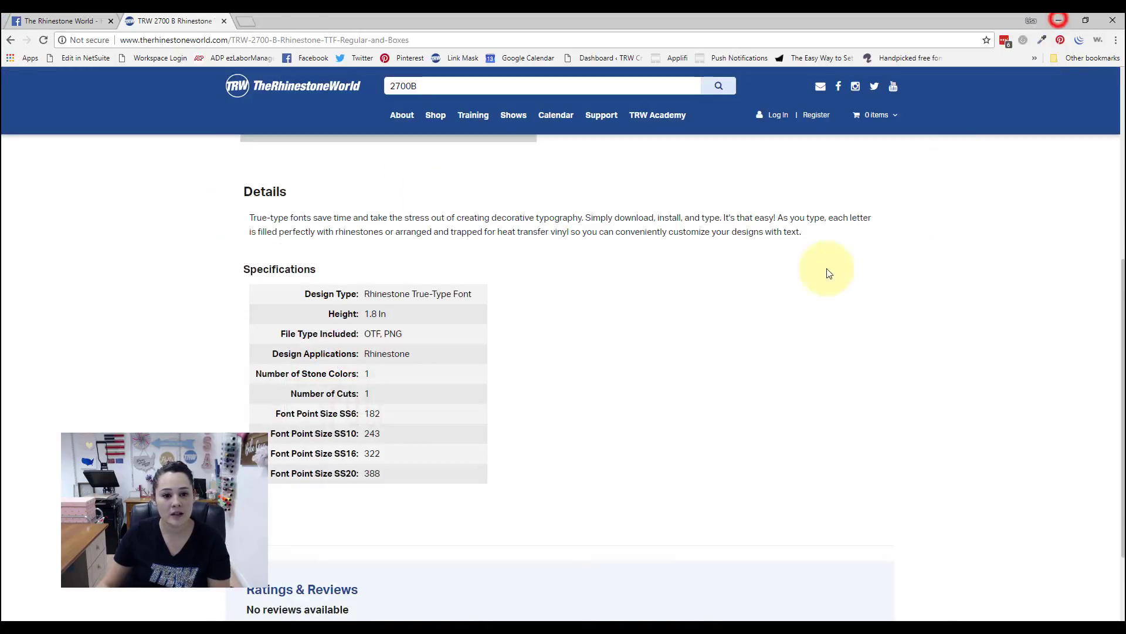
{"action": "mouse_move", "coordinate": [593, 111]}
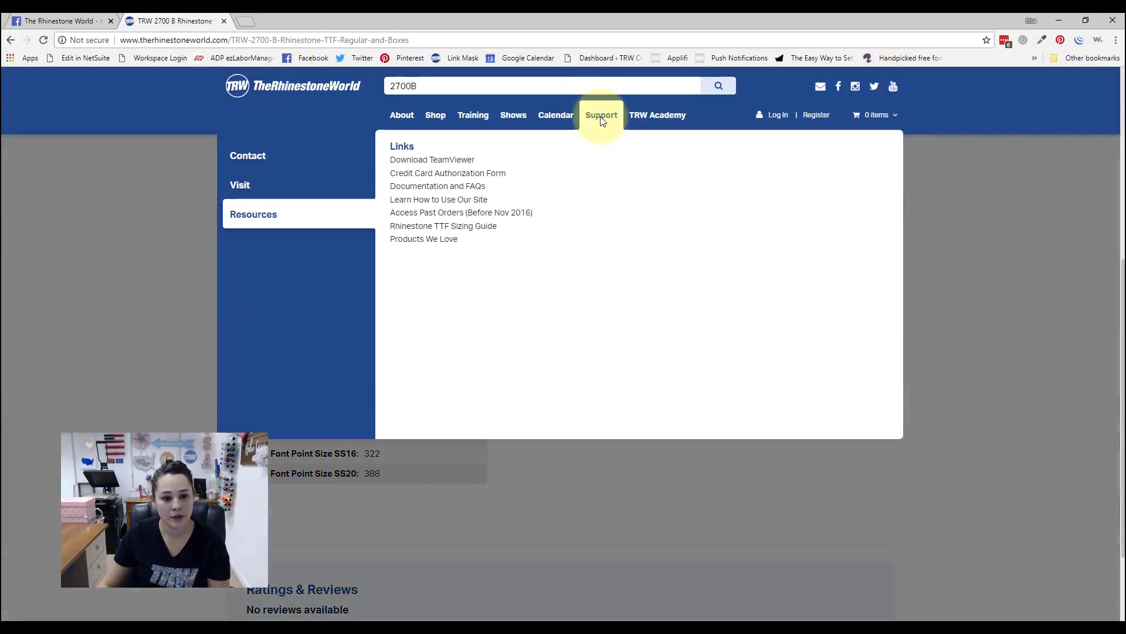
{"action": "left_click", "coordinate": [430, 186]}
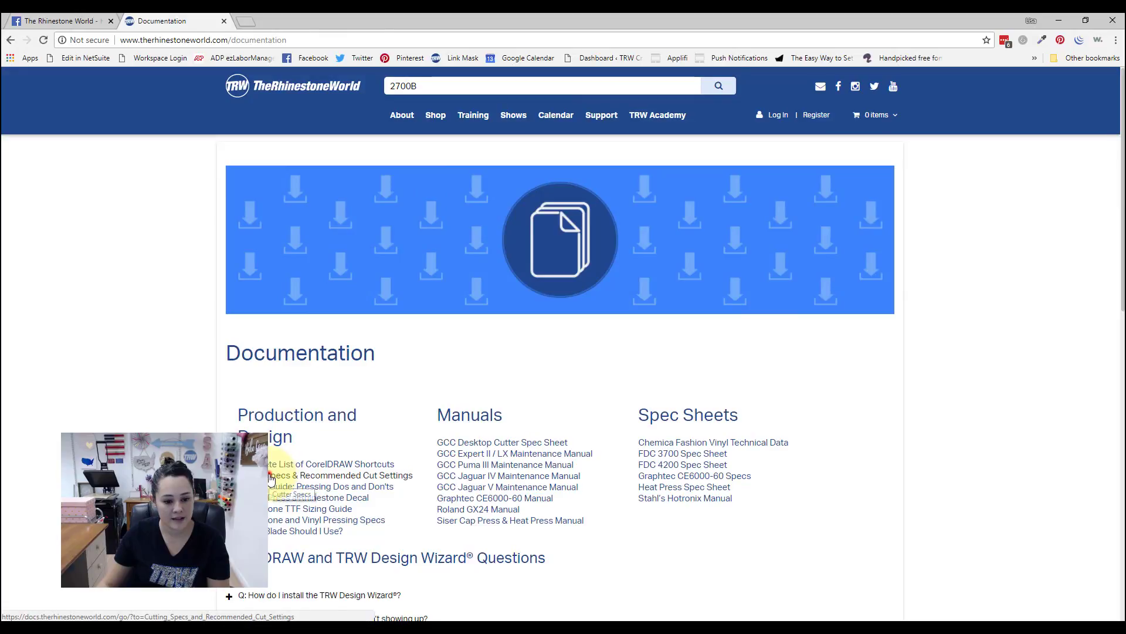
{"action": "left_click", "coordinate": [271, 478]}
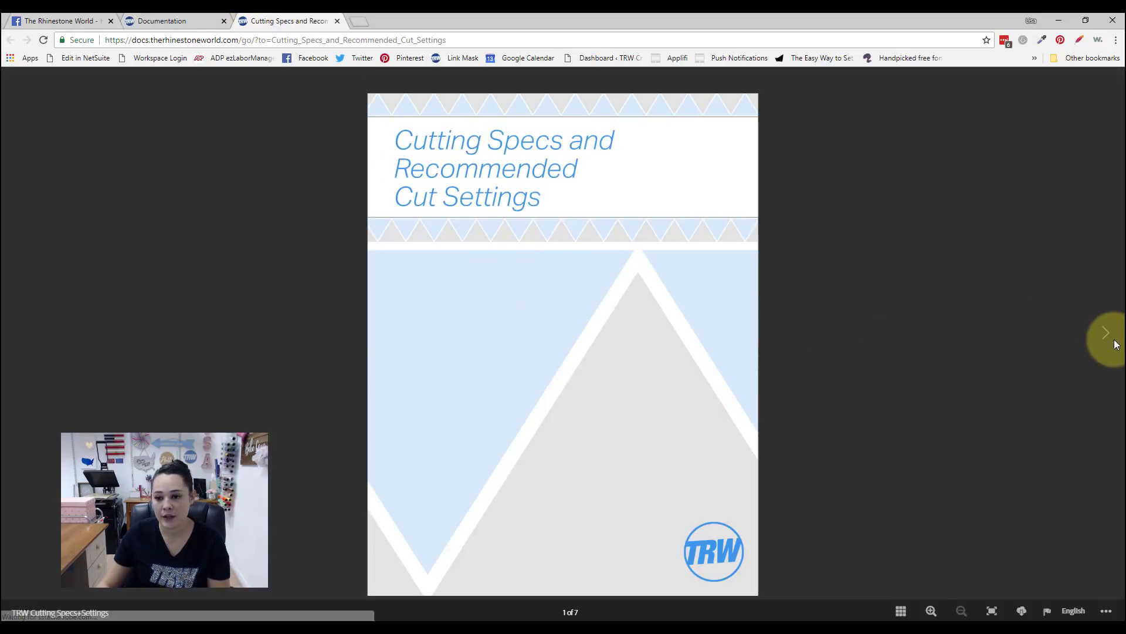
{"action": "left_click", "coordinate": [1103, 333]}
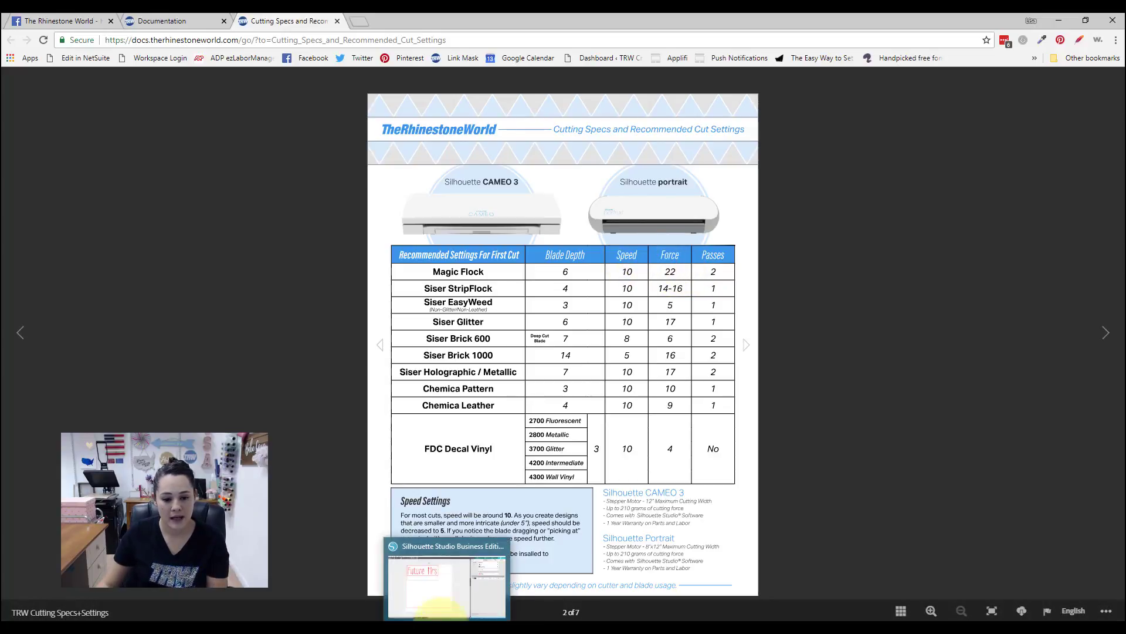
Step: Switch back to Silhouette Studio, set the MagicFlock cut force to 25 and save the material settings
{"action": "left_click", "coordinate": [450, 580]}
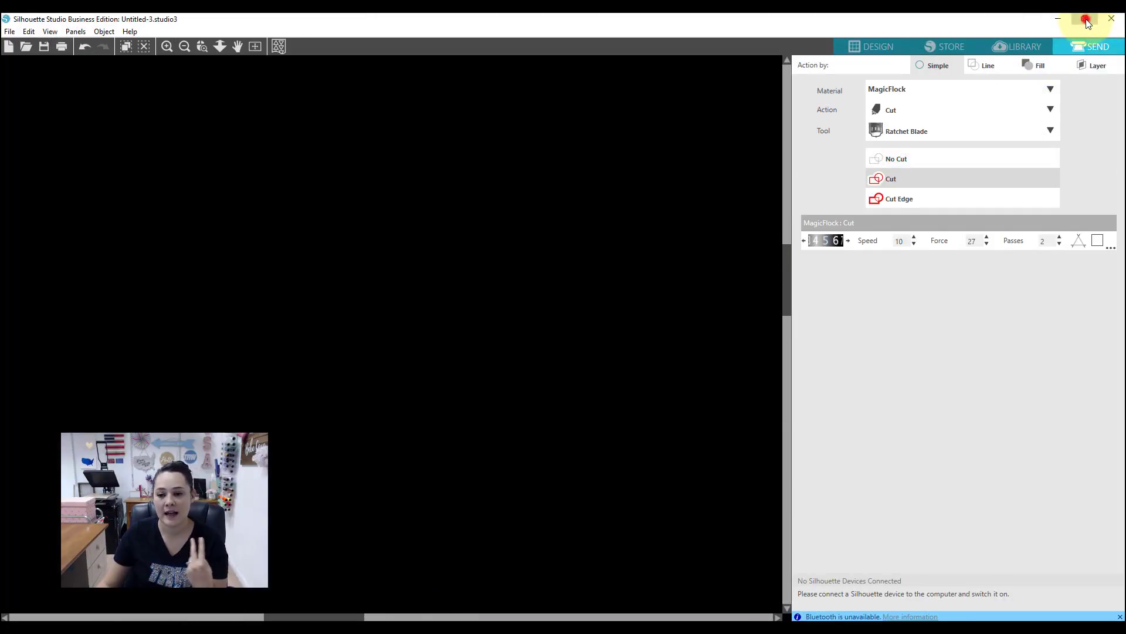
{"action": "left_click", "coordinate": [1082, 22]}
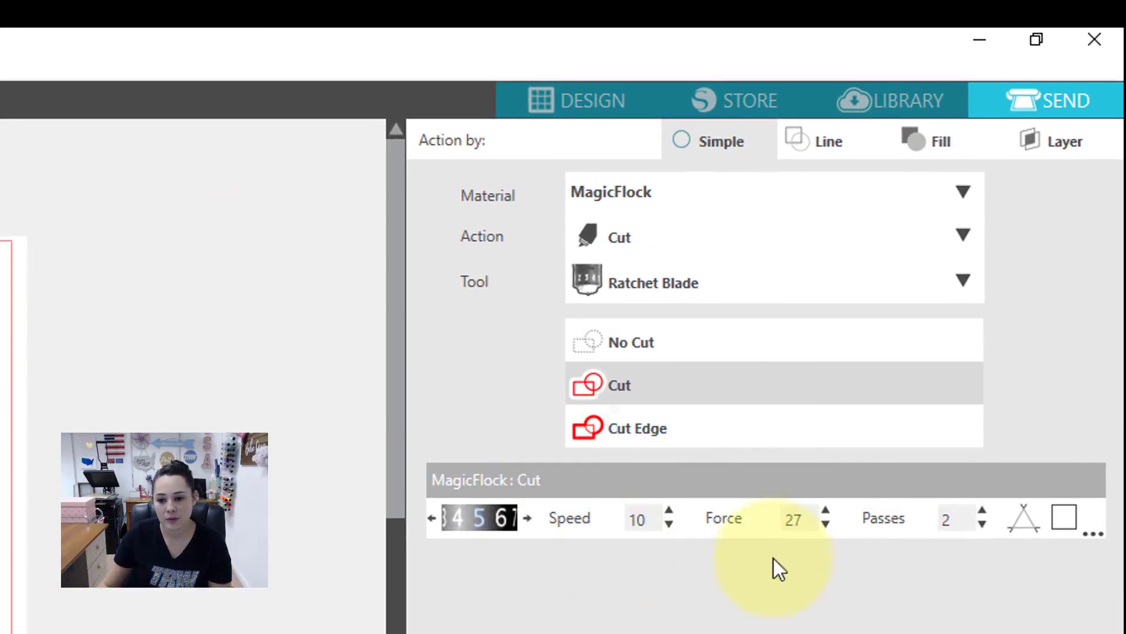
{"action": "left_click", "coordinate": [826, 524]}
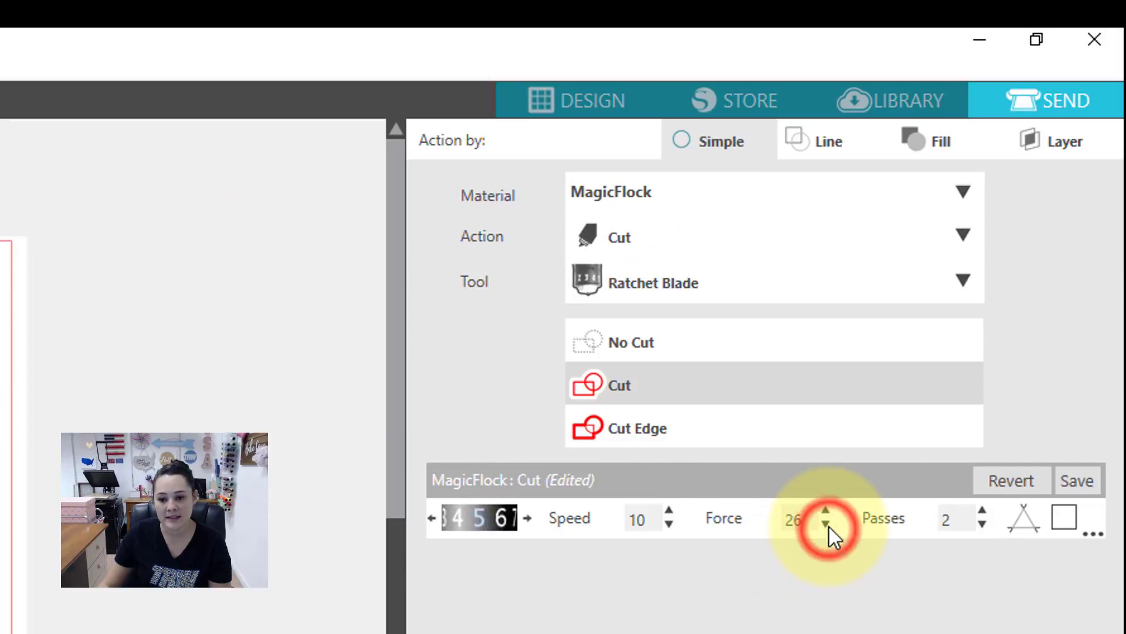
{"action": "left_click", "coordinate": [826, 524]}
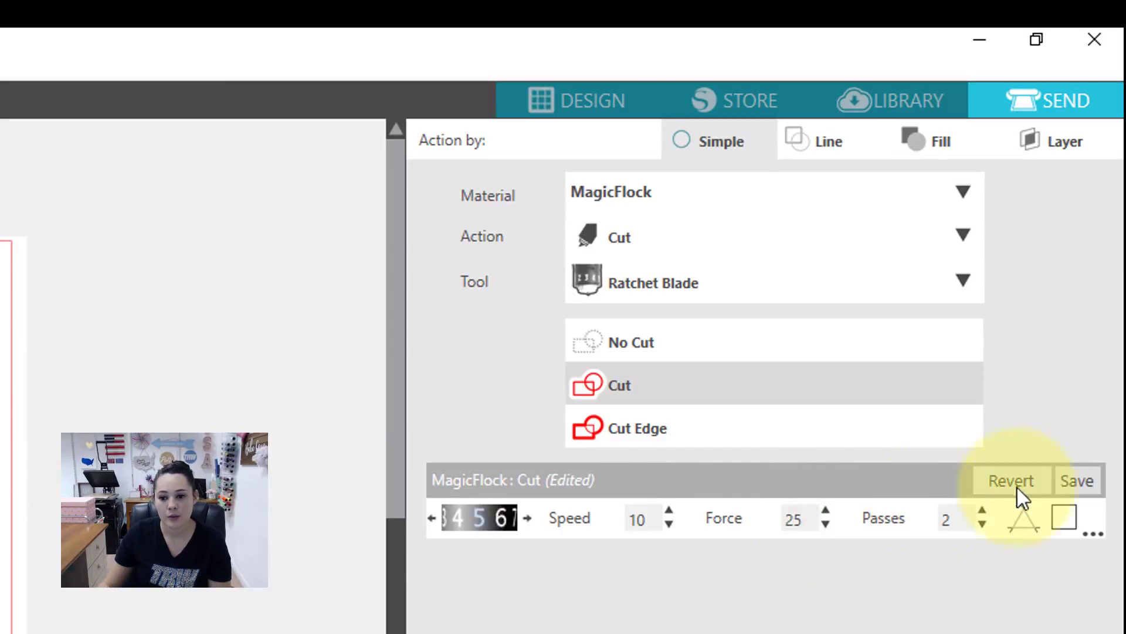
{"action": "left_click", "coordinate": [1070, 485]}
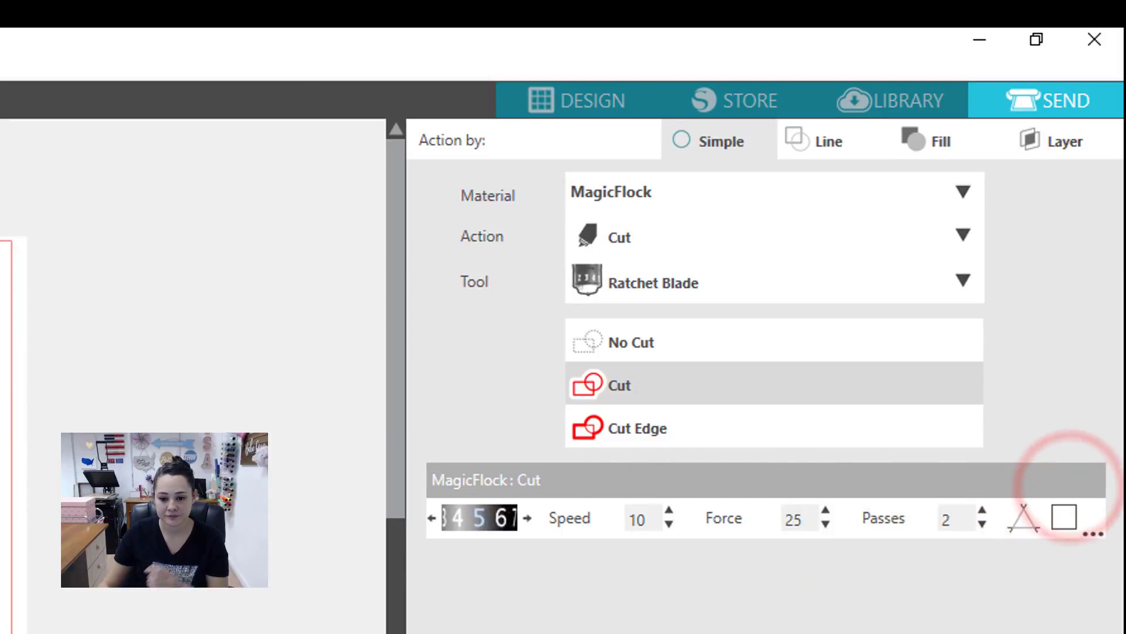